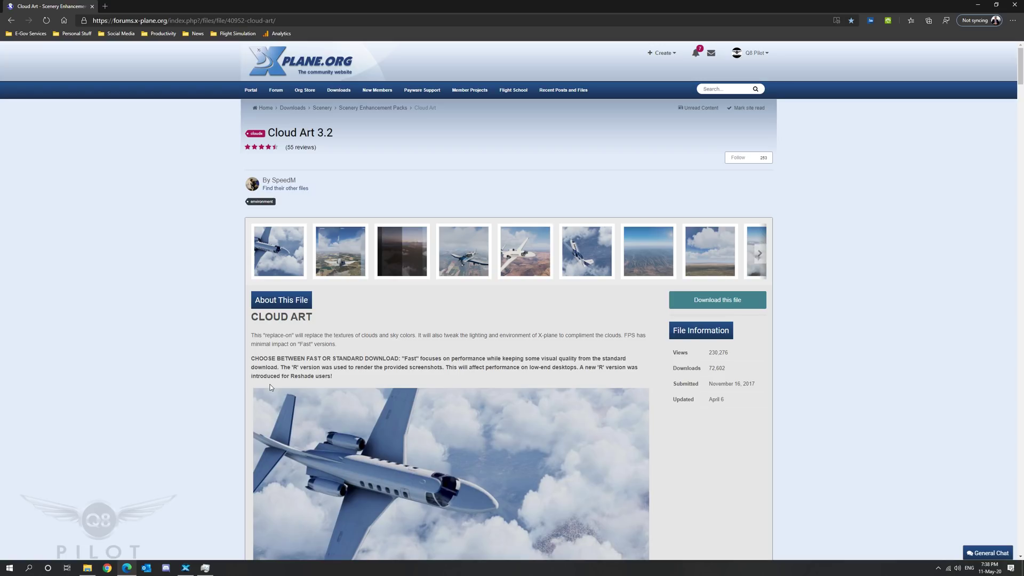
- Scroll through the Cloud Art 3.2 description on the X-Plane.org forums page
scroll(269, 387, "down", 5)
- Request the Cloud Art 3.2 download, then download CloudArt 3.2R.rar from the shared Drive folder
left_click(704, 300)
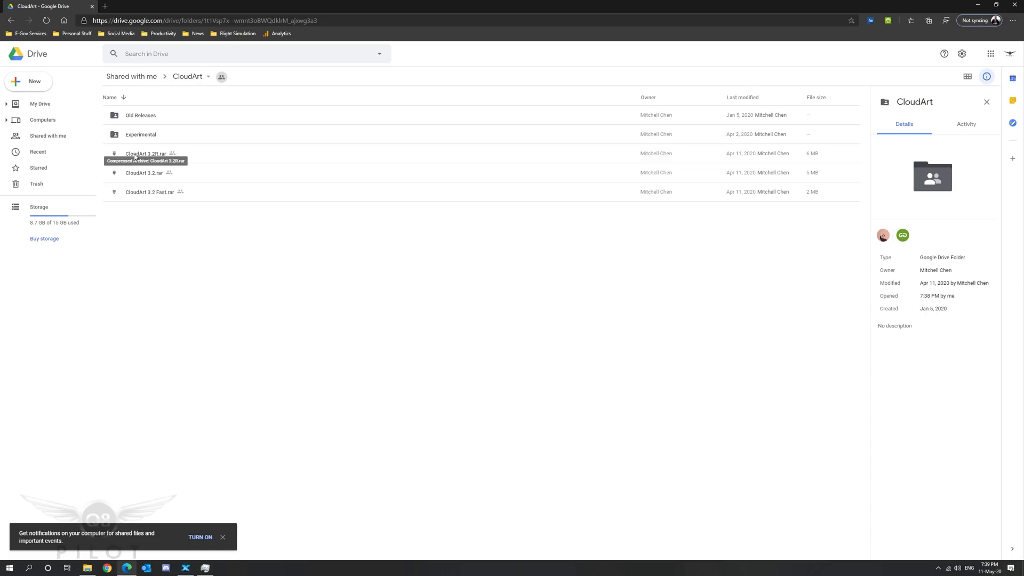
right_click(134, 155)
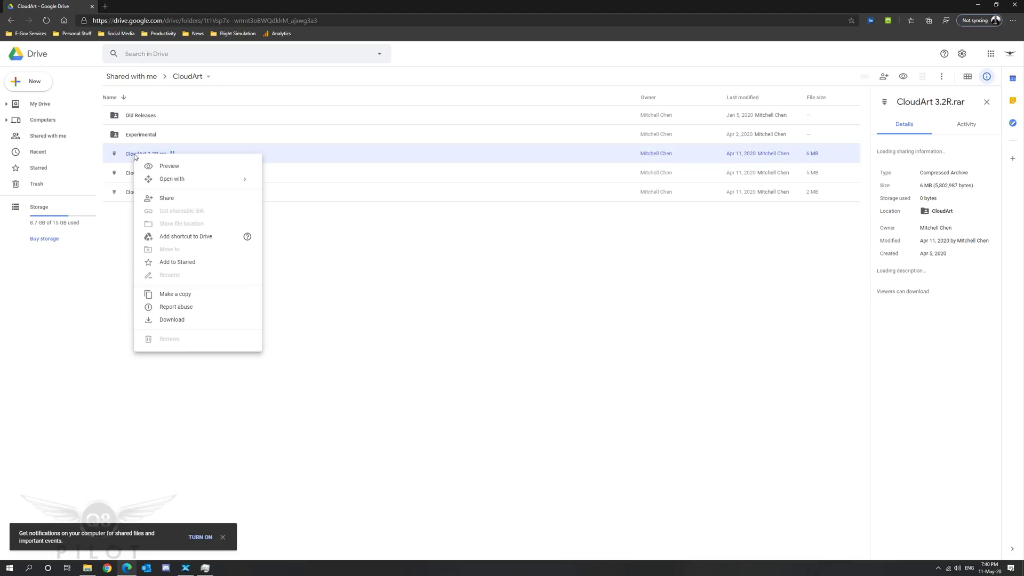
left_click(151, 322)
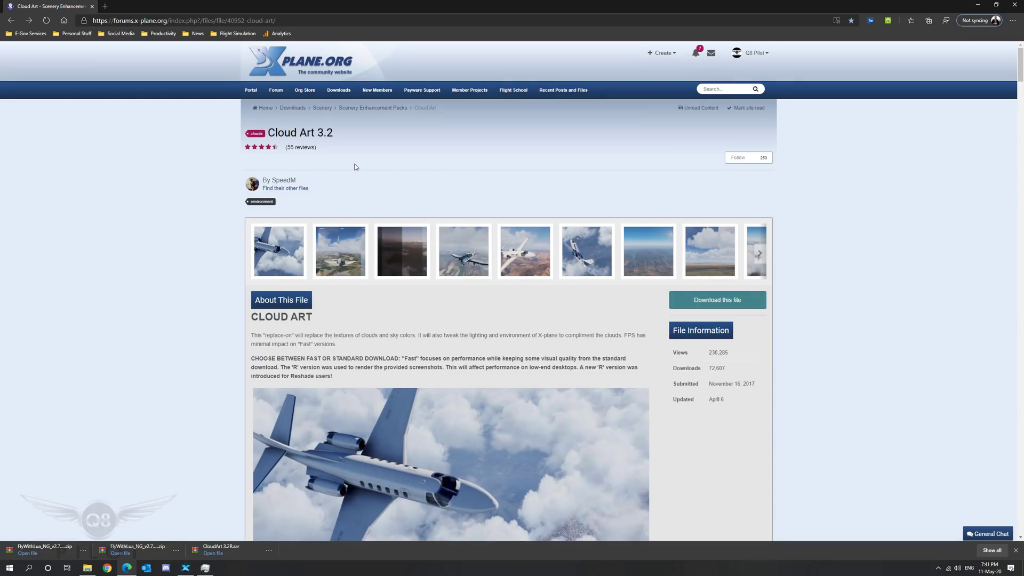
- Download the required FlyWithLua NG plugin and the recommended X-Visibility haze script
scroll(352, 208, "down", 7)
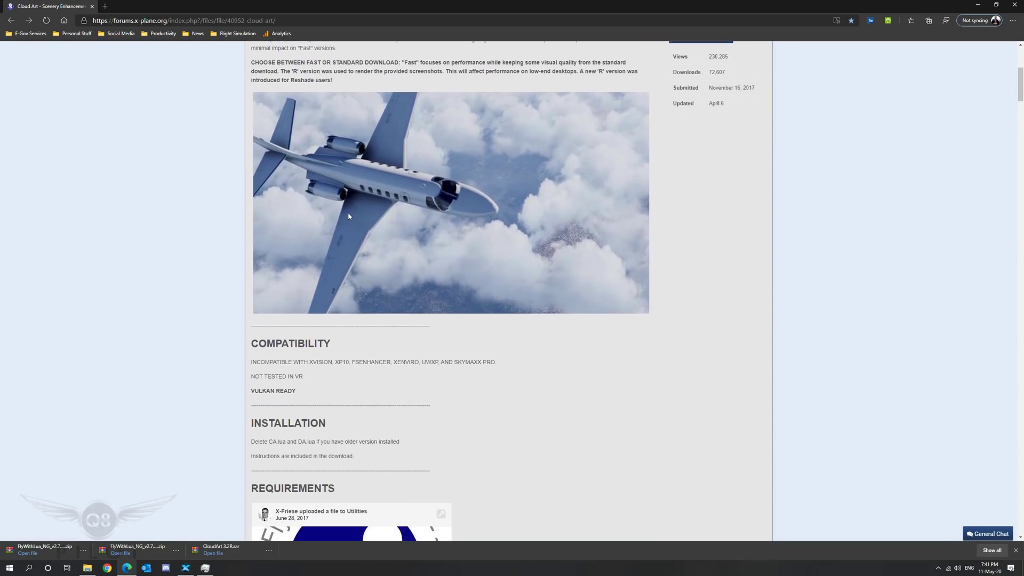
scroll(348, 217, "down", 3)
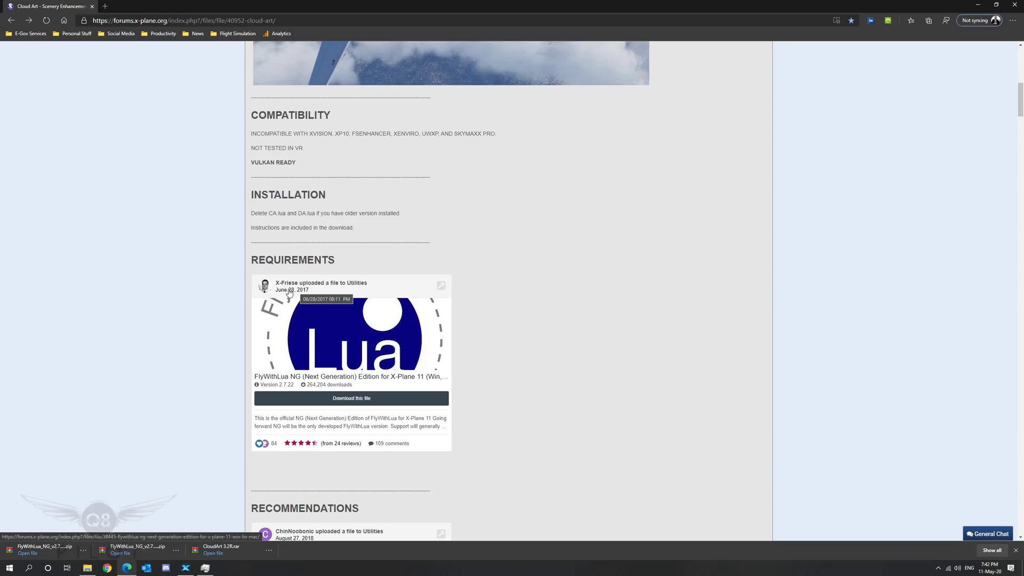
left_click(346, 401)
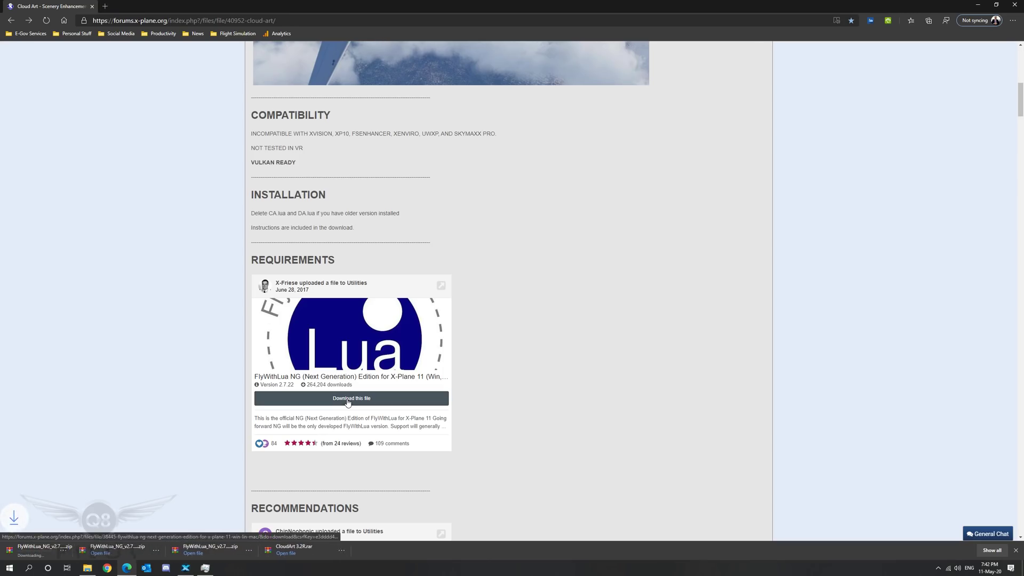
scroll(347, 402, "down", 5)
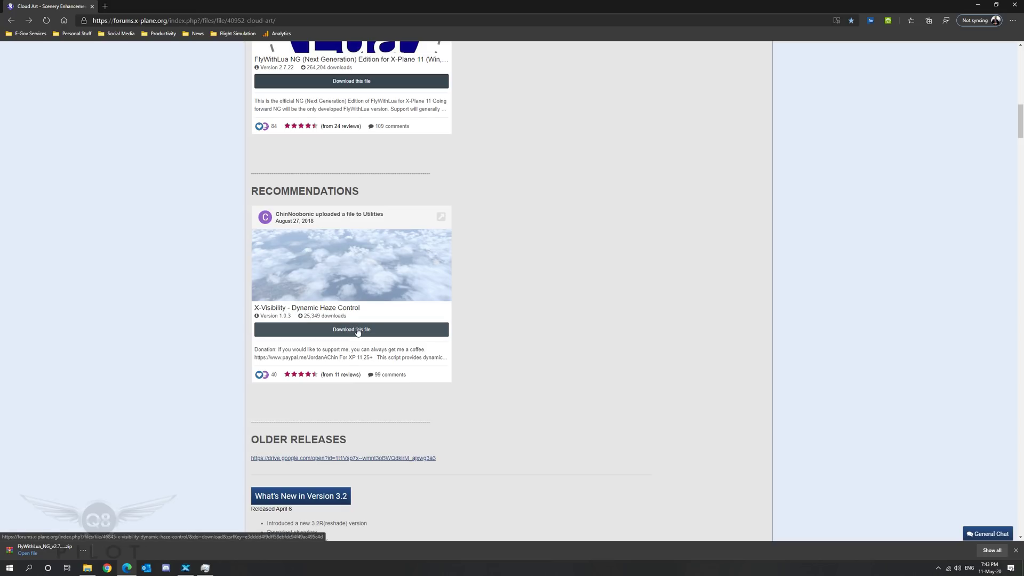
left_click(357, 330)
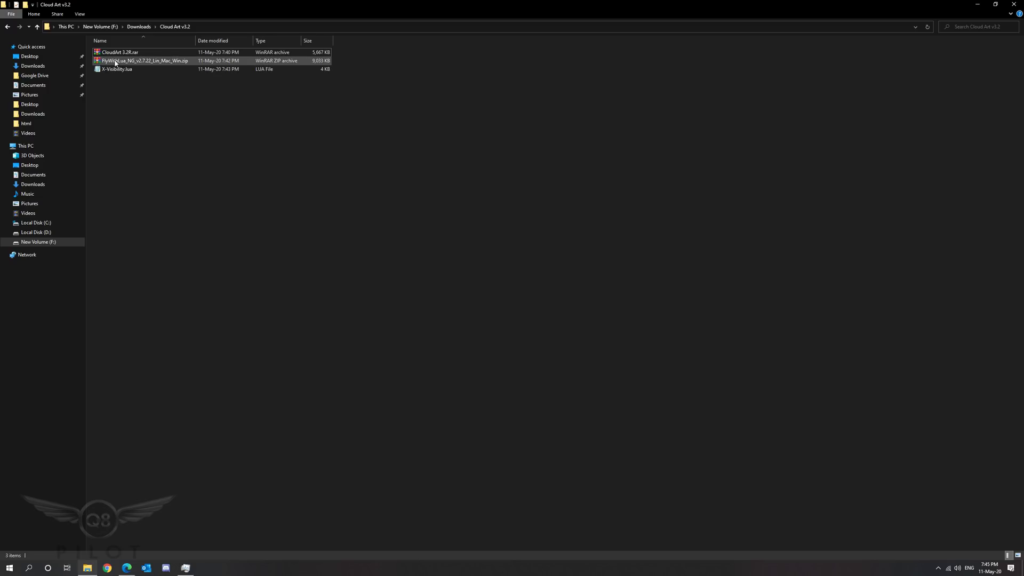
- Extract the FlyWithLua_NG zip into Cloud Art v3.2 with WinRAR's Extract Here
left_click(145, 62)
right_click(144, 63)
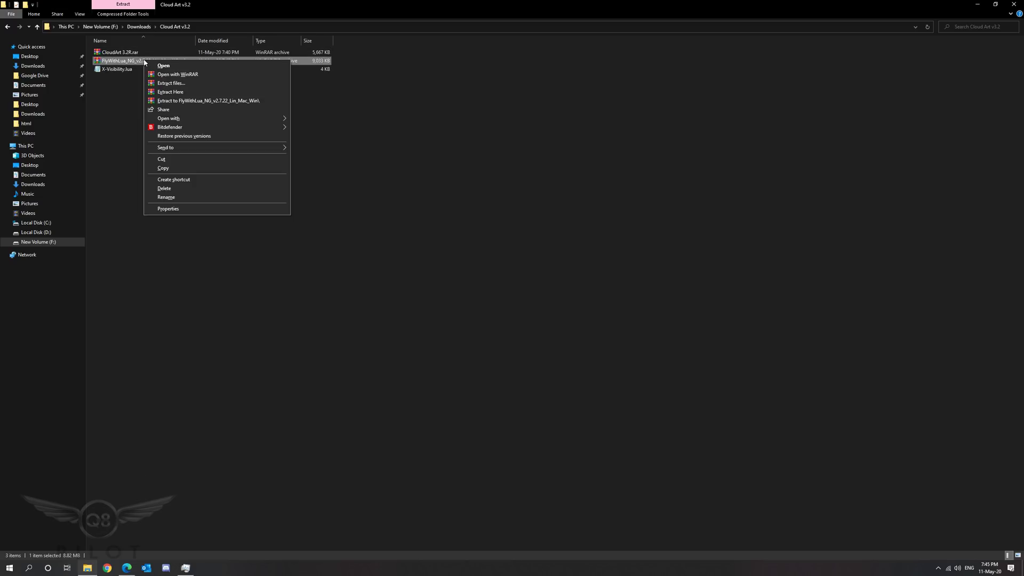
left_click(156, 93)
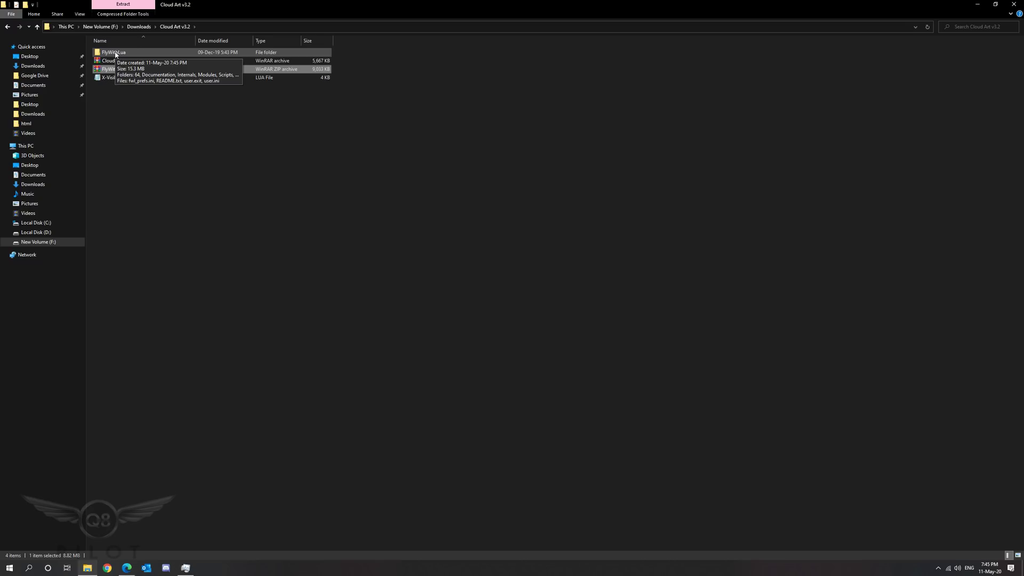
- Delete 'please read the manual.lua' from FlyWithLua\Scripts and return to Cloud Art v3.2
double_click(114, 52)
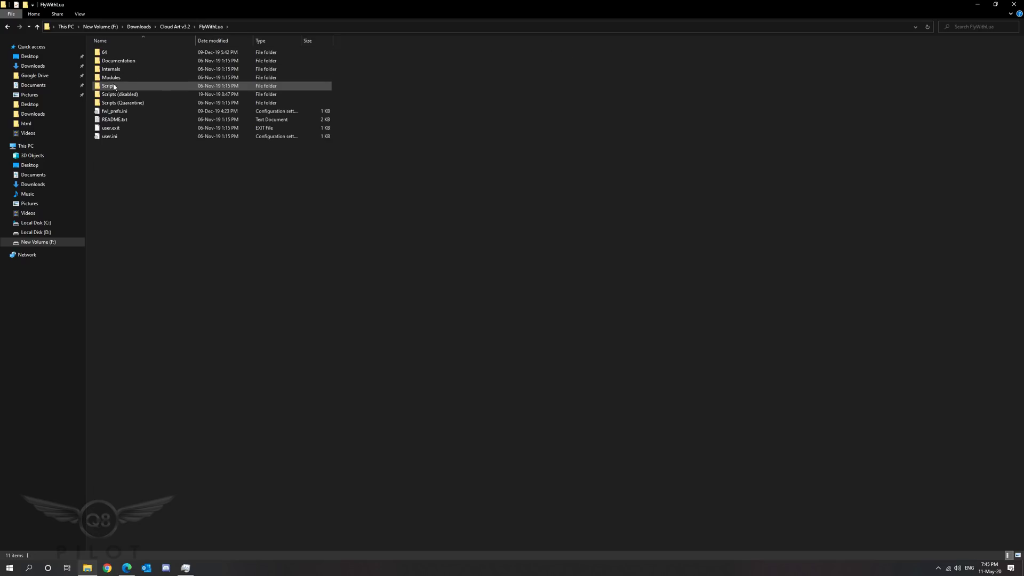
left_click(114, 88)
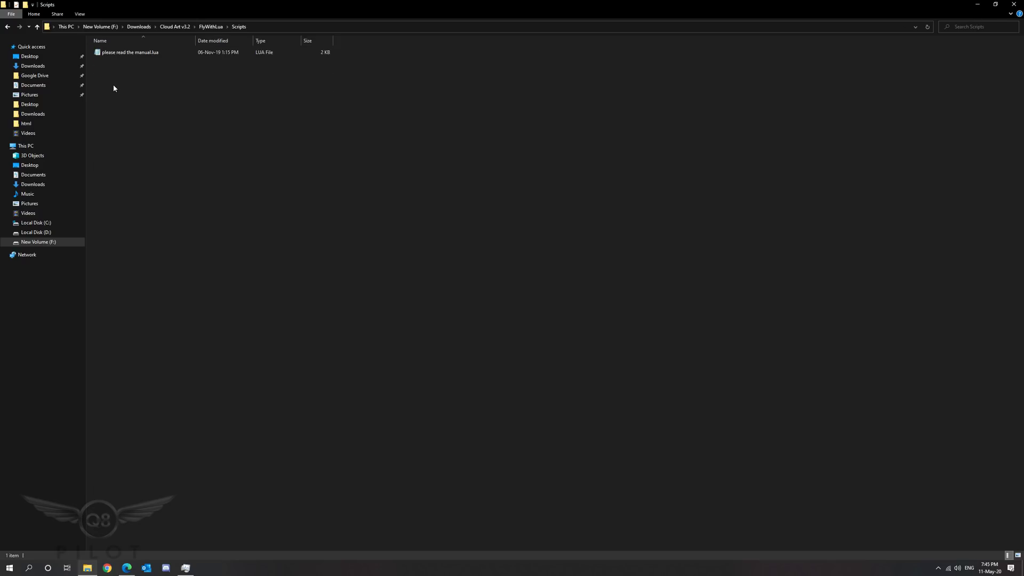
right_click(139, 53)
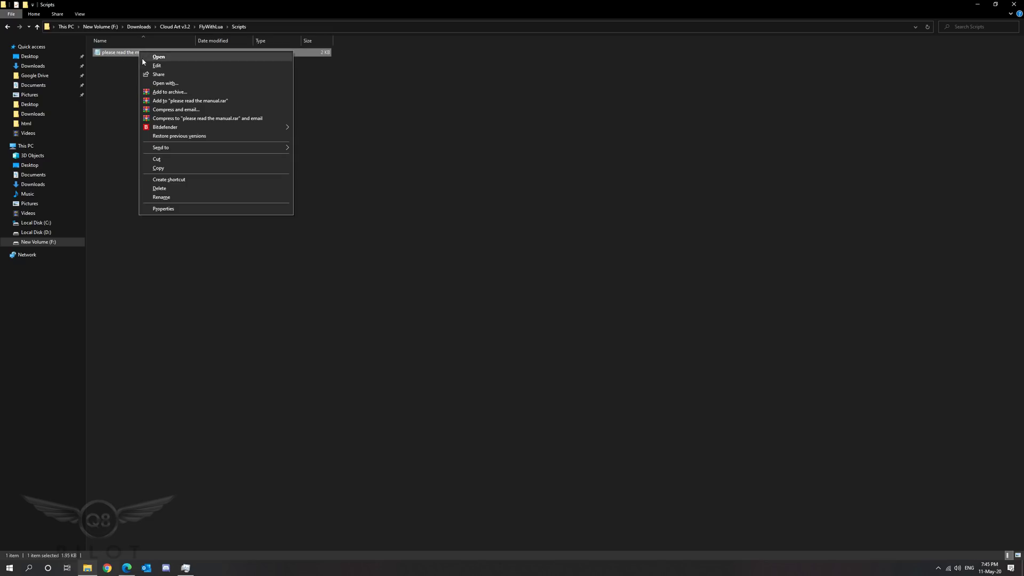
left_click(156, 190)
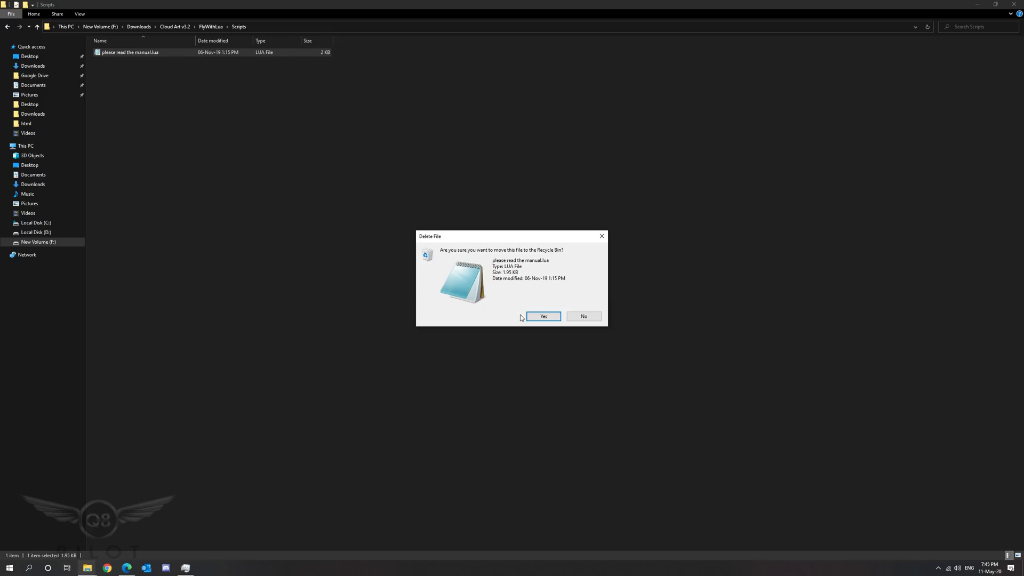
left_click(550, 320)
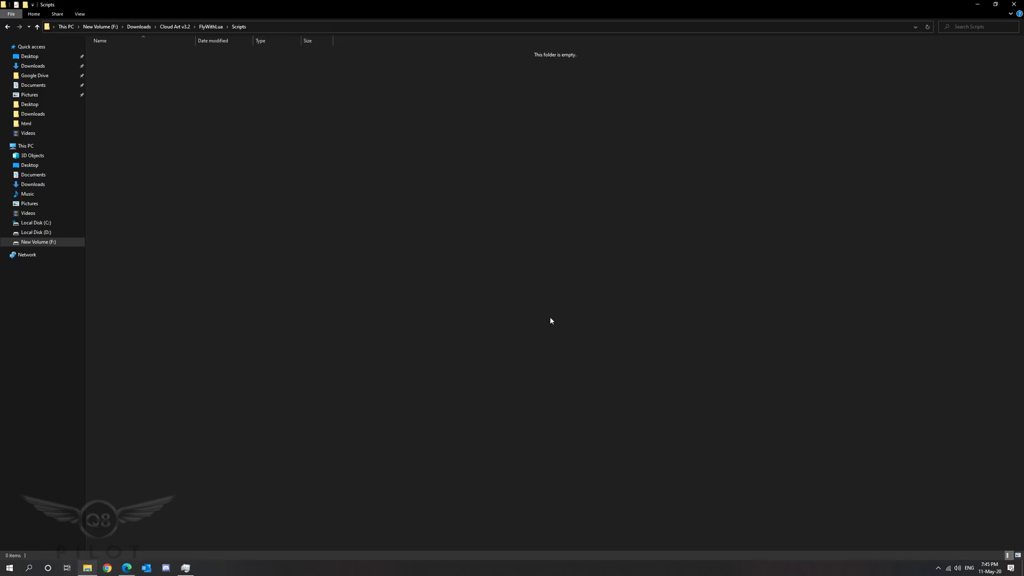
left_click(11, 30)
left_click(12, 30)
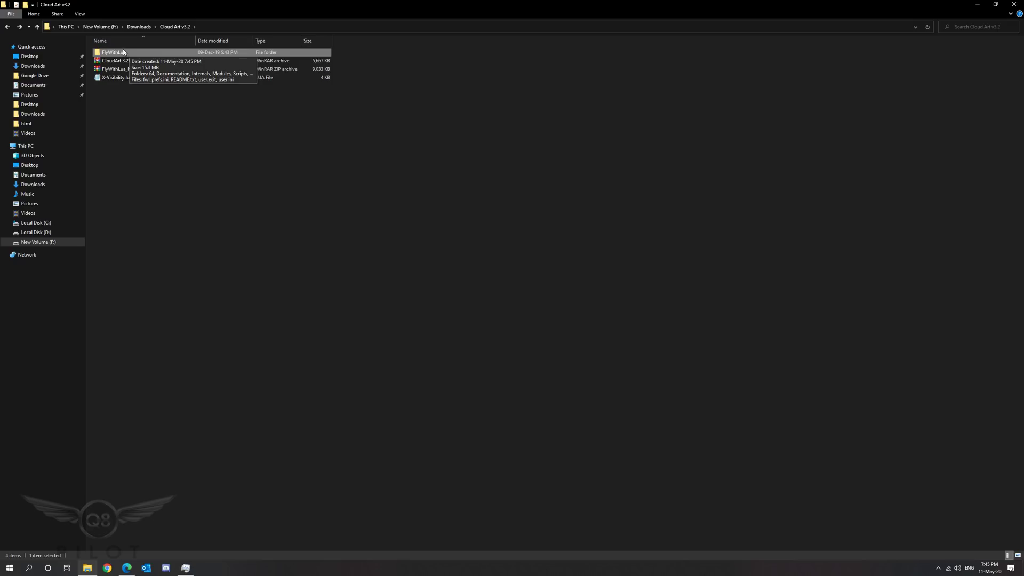
- Move X-Visibility.lua into FlyWithLua\Scripts, then return to Cloud Art v3.2
right_click(116, 79)
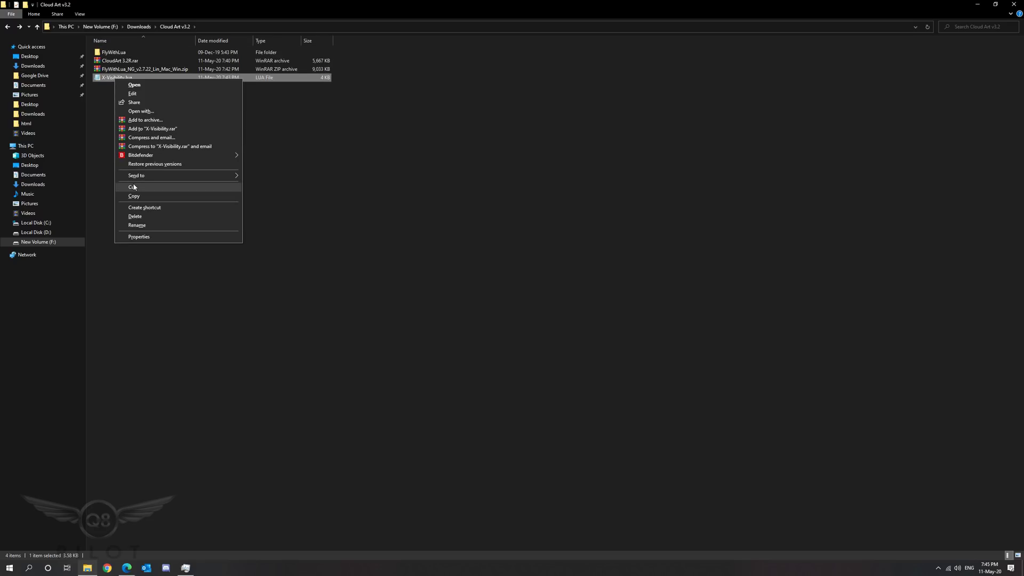
left_click(133, 187)
double_click(113, 52)
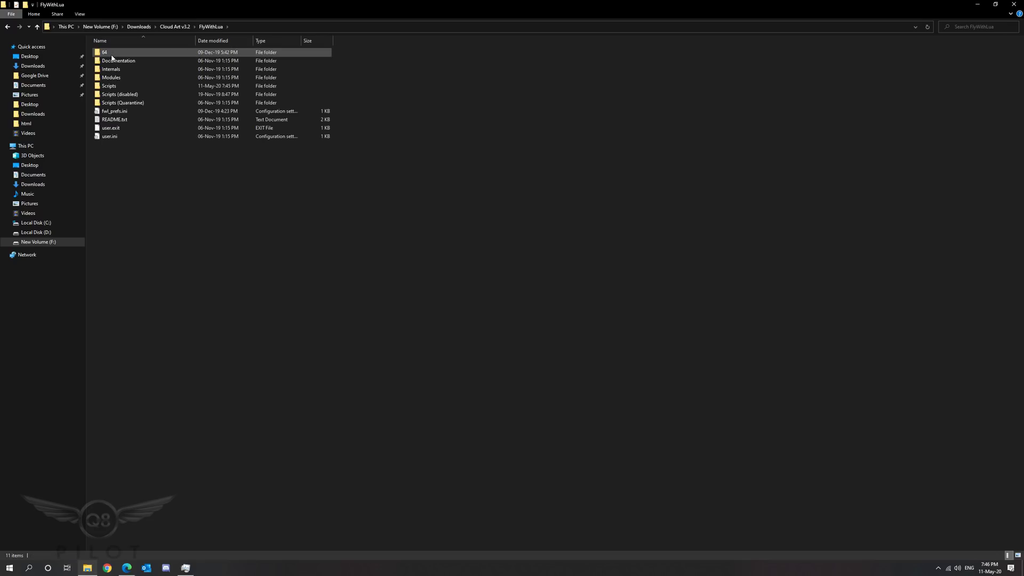
double_click(109, 87)
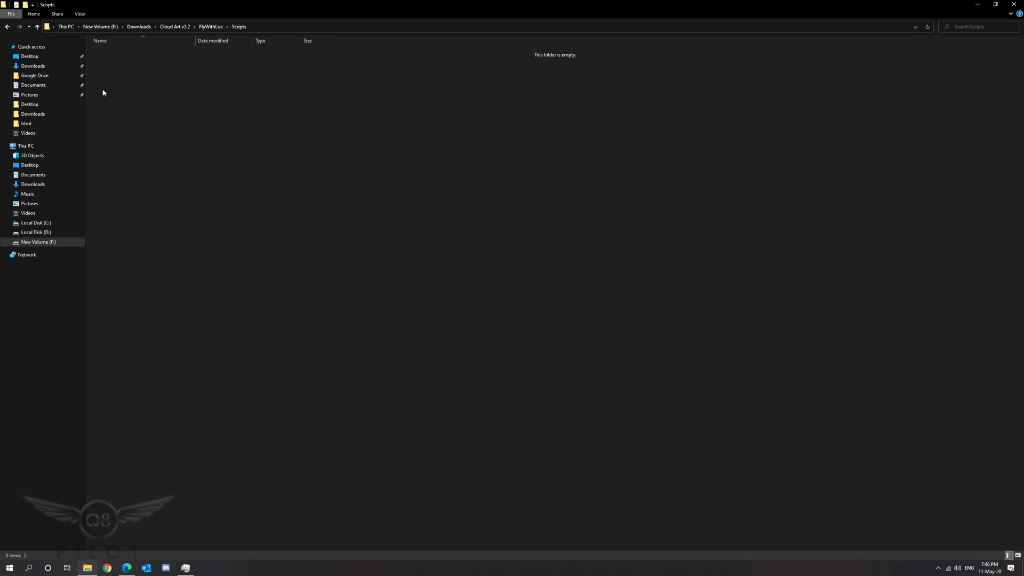
right_click(151, 113)
left_click(156, 166)
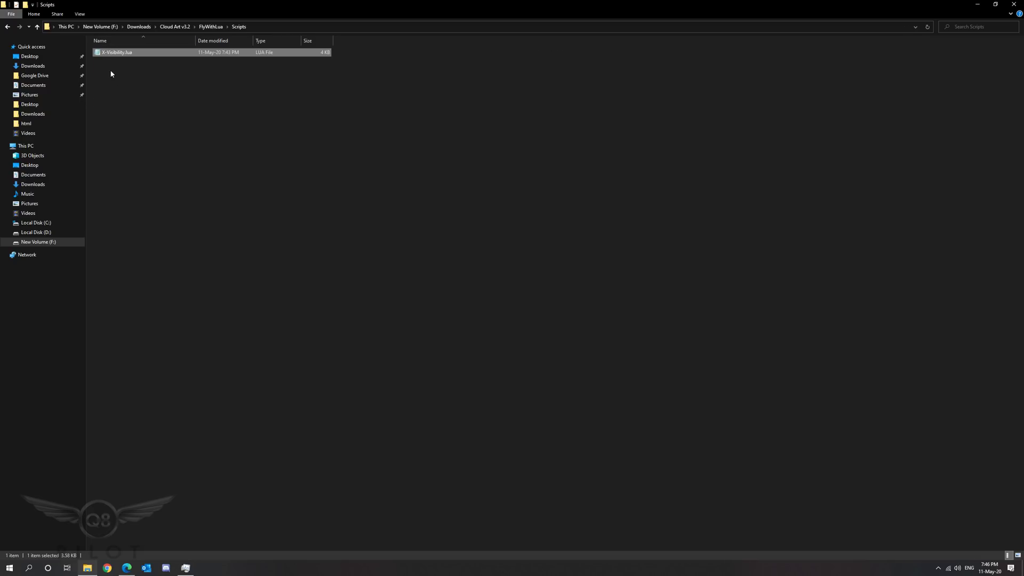
left_click(8, 26)
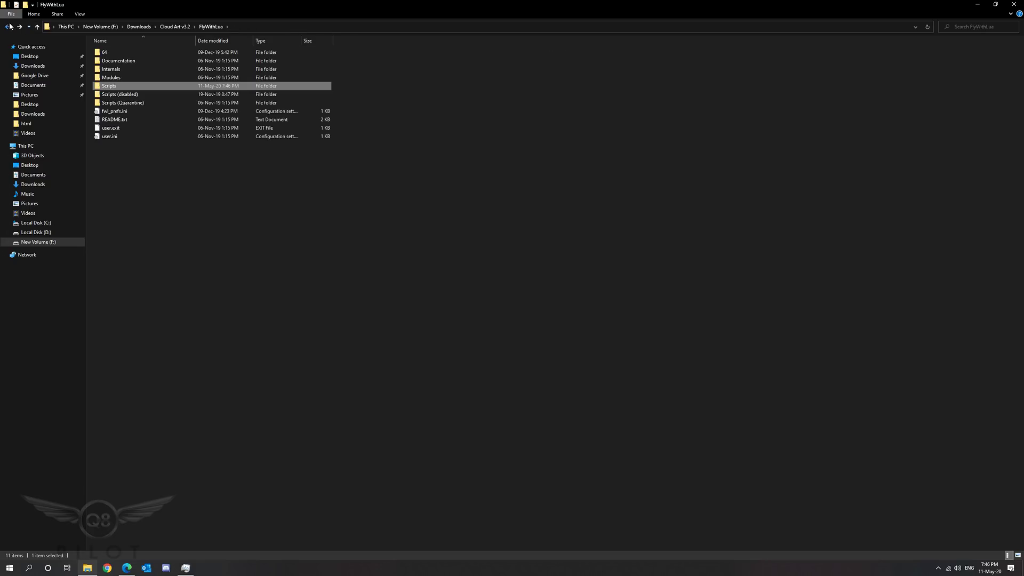
left_click(10, 26)
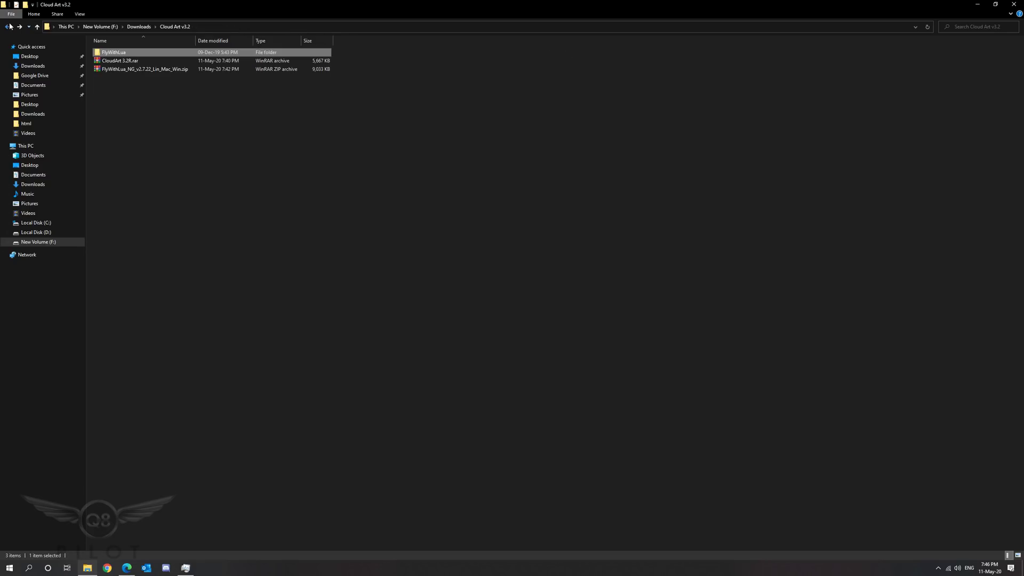
right_click(106, 51)
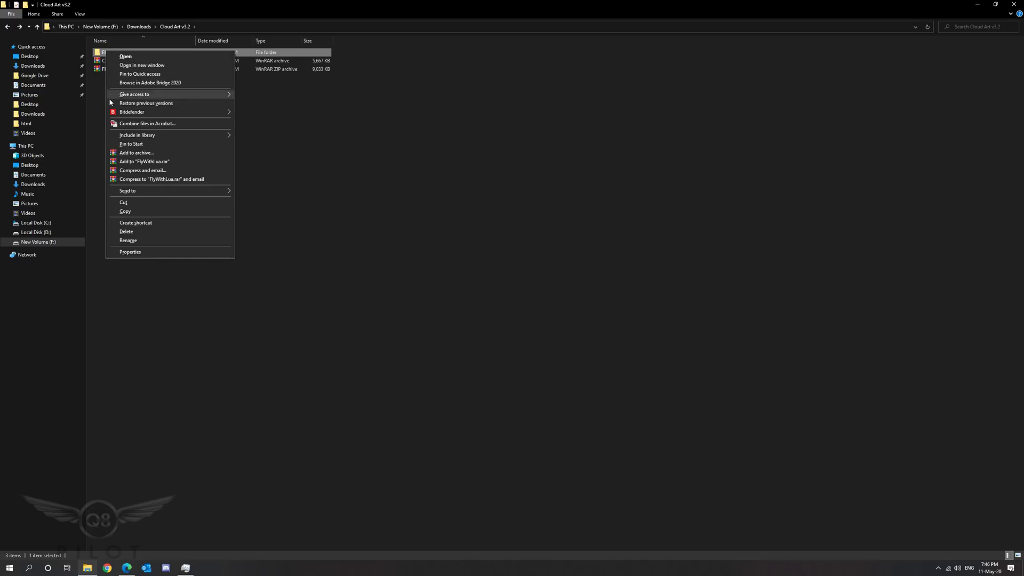
left_click(124, 202)
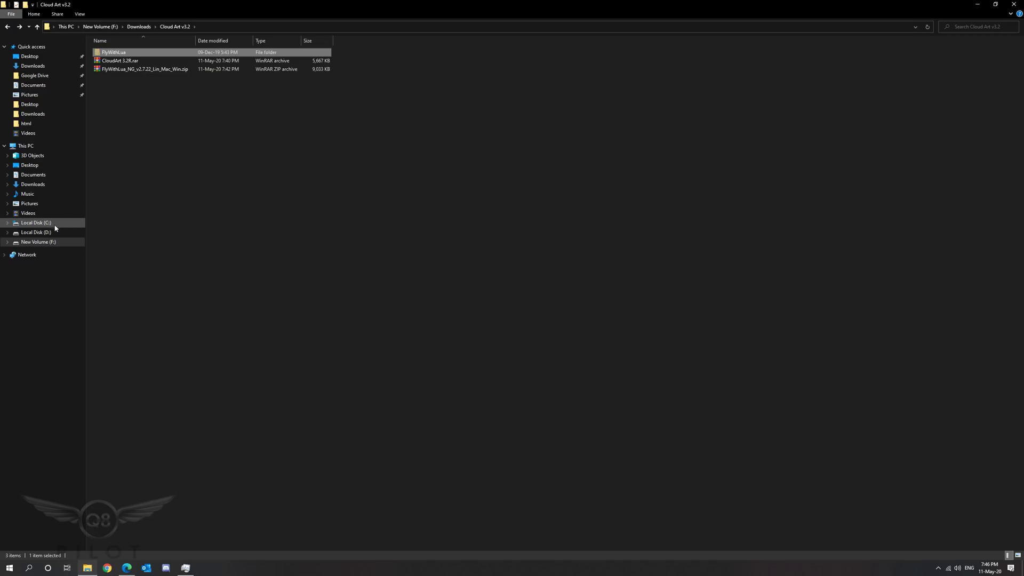
left_click(32, 233)
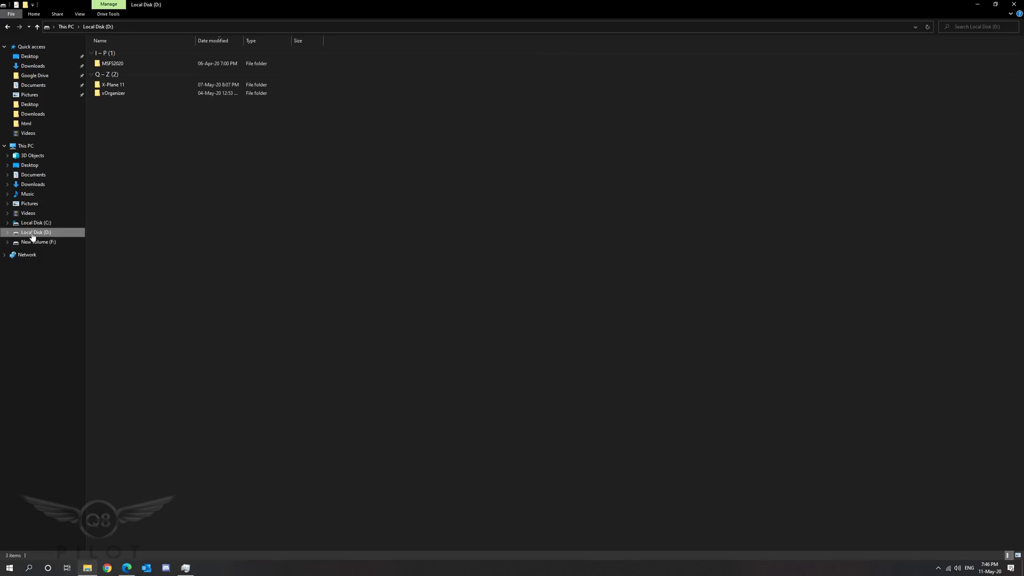
double_click(102, 88)
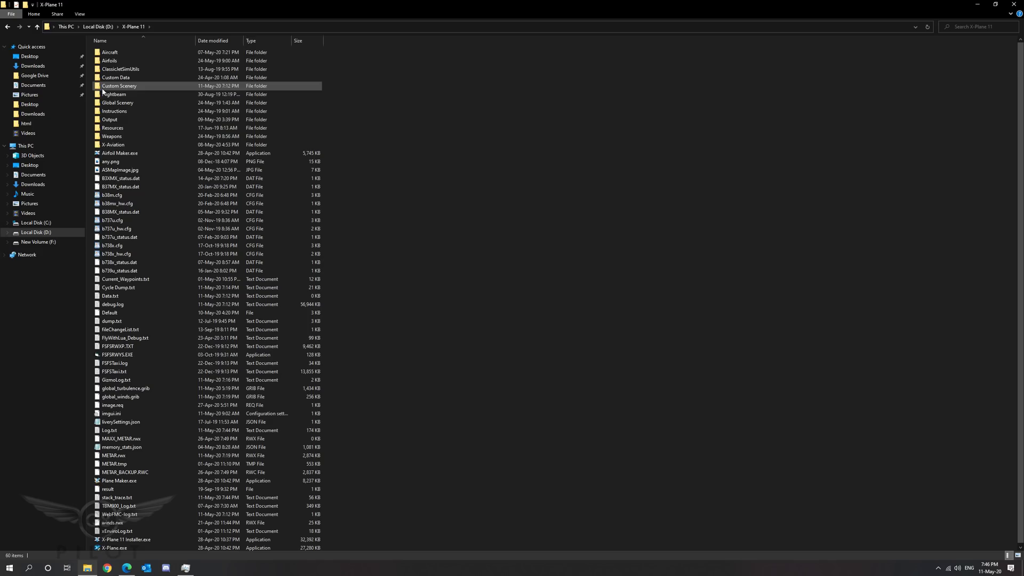
double_click(98, 128)
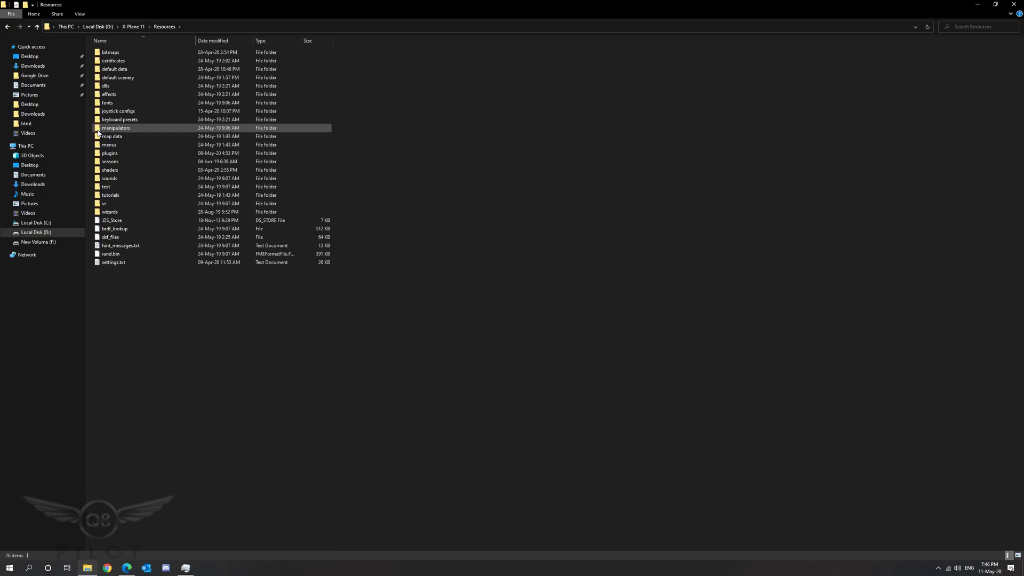
left_click(97, 153)
double_click(97, 156)
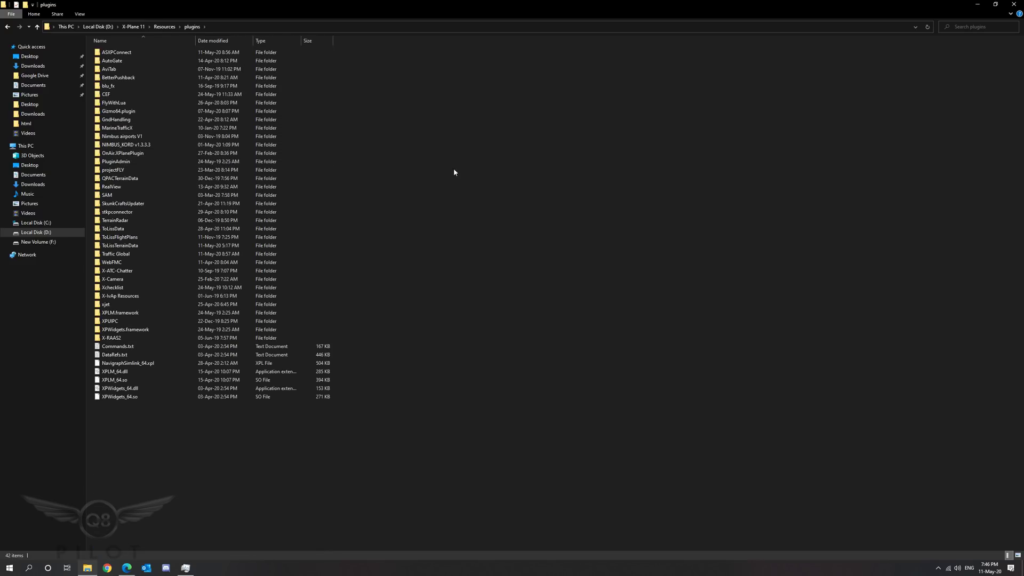
right_click(468, 169)
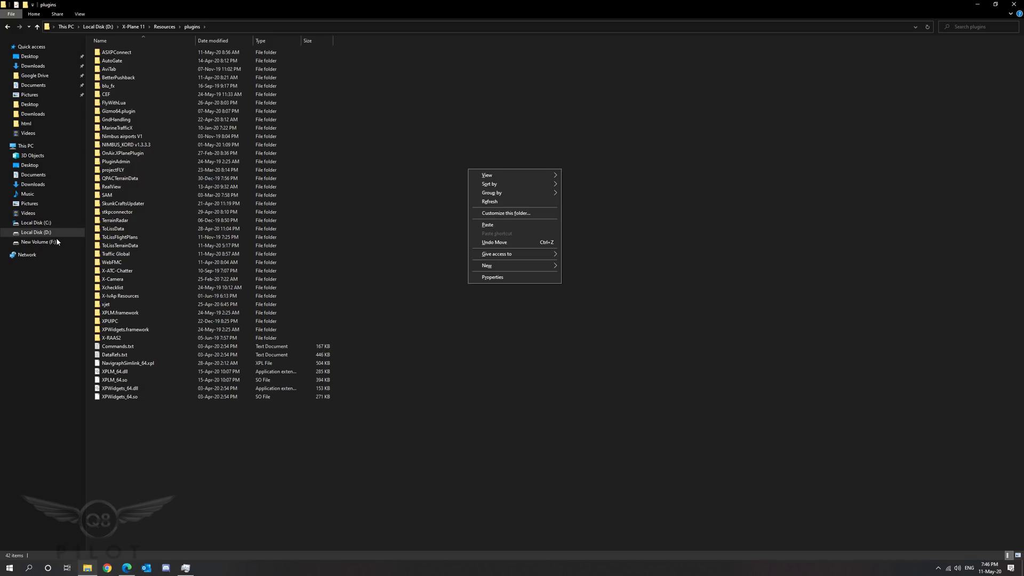
left_click(9, 28)
left_click(10, 27)
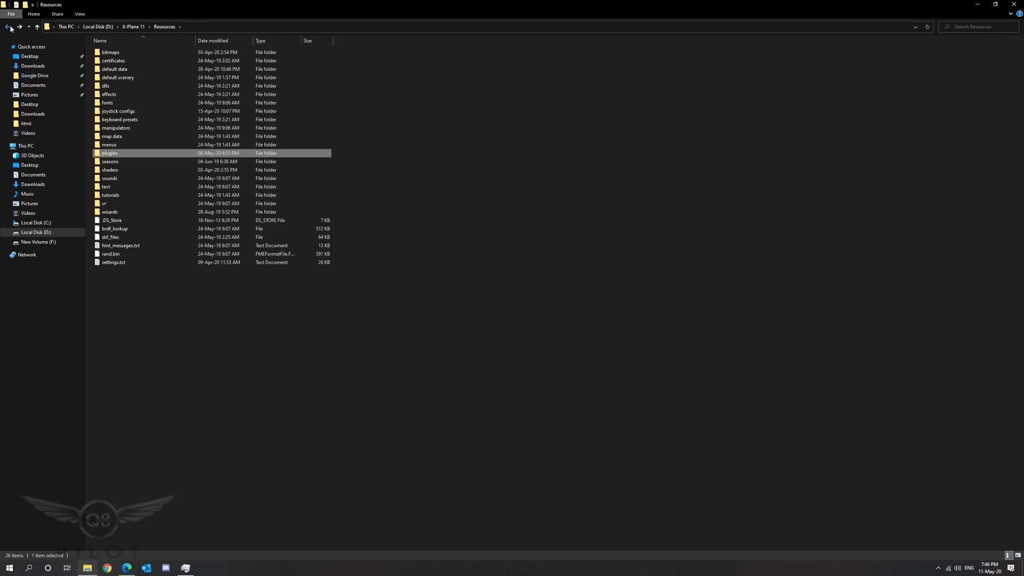
left_click(9, 27)
left_click(9, 28)
left_click(9, 28)
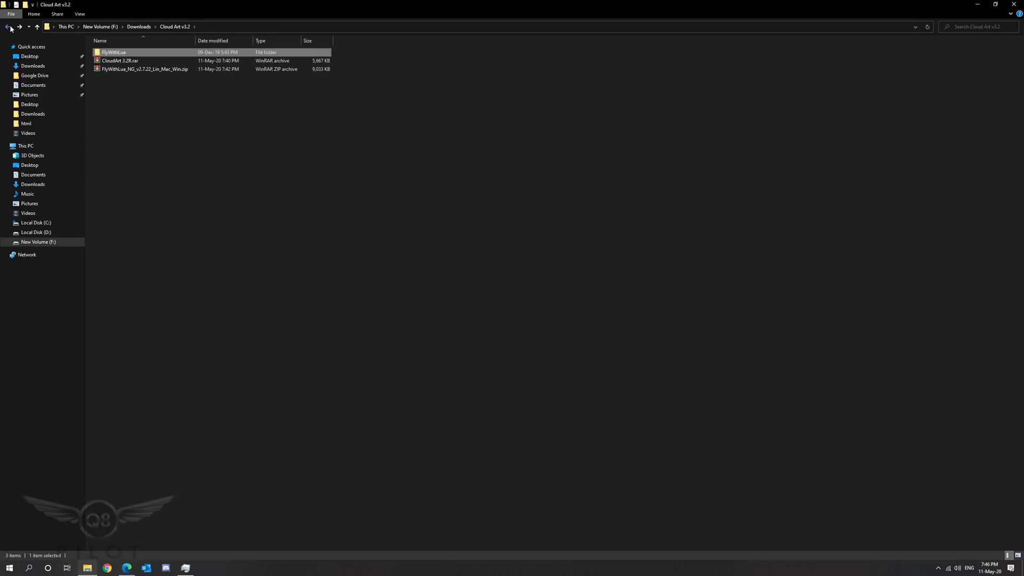
- Extract CloudArt 3.2R.rar into a CloudArt 3.2R folder and open that folder
right_click(123, 63)
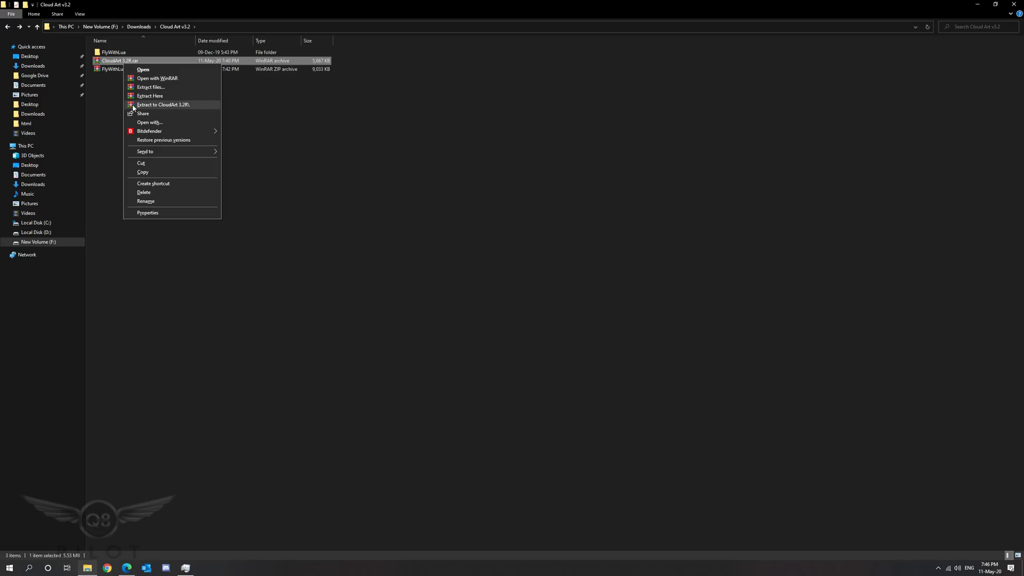
left_click(160, 106)
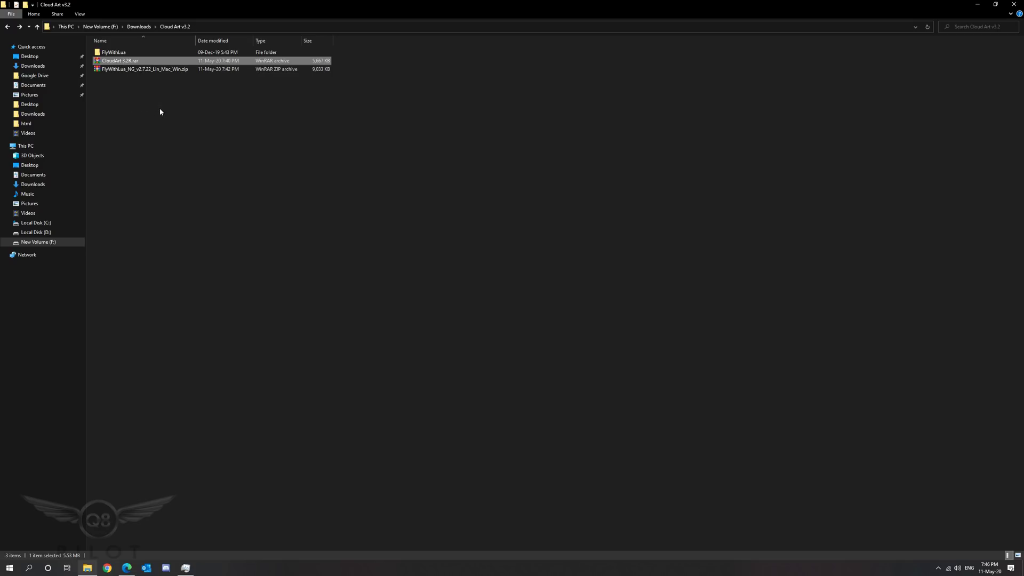
left_click(105, 54)
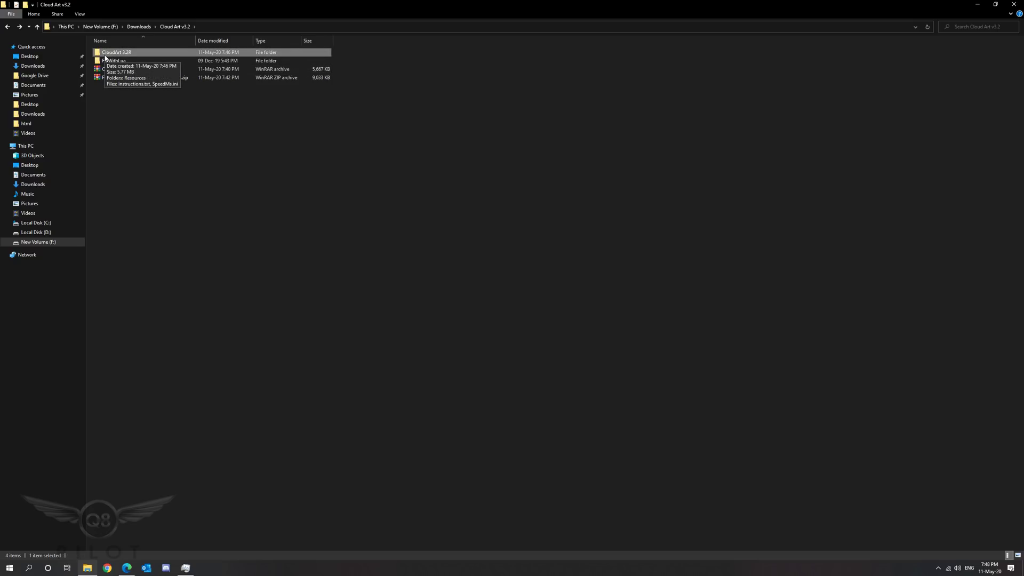
double_click(106, 53)
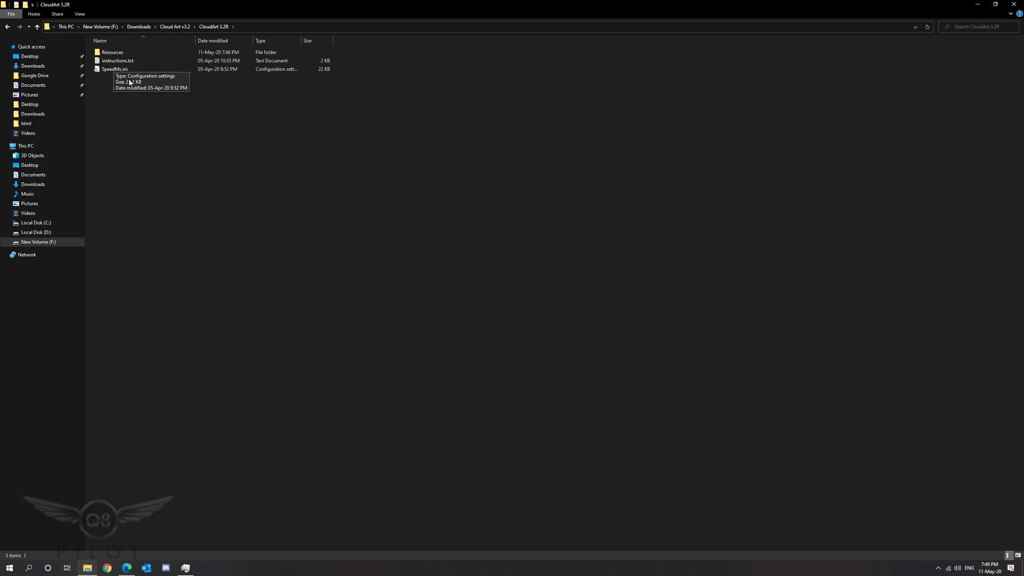
- Delete instructions.txt and SpeedMs.ini from the CloudArt 3.2R folder
left_click_drag(214, 99, 120, 66)
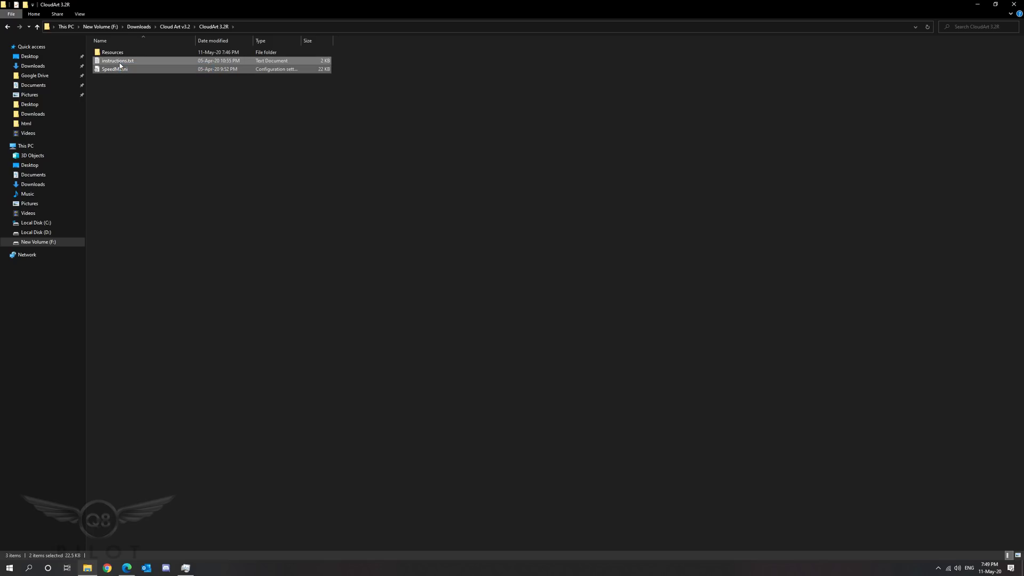
right_click(120, 65)
left_click(140, 209)
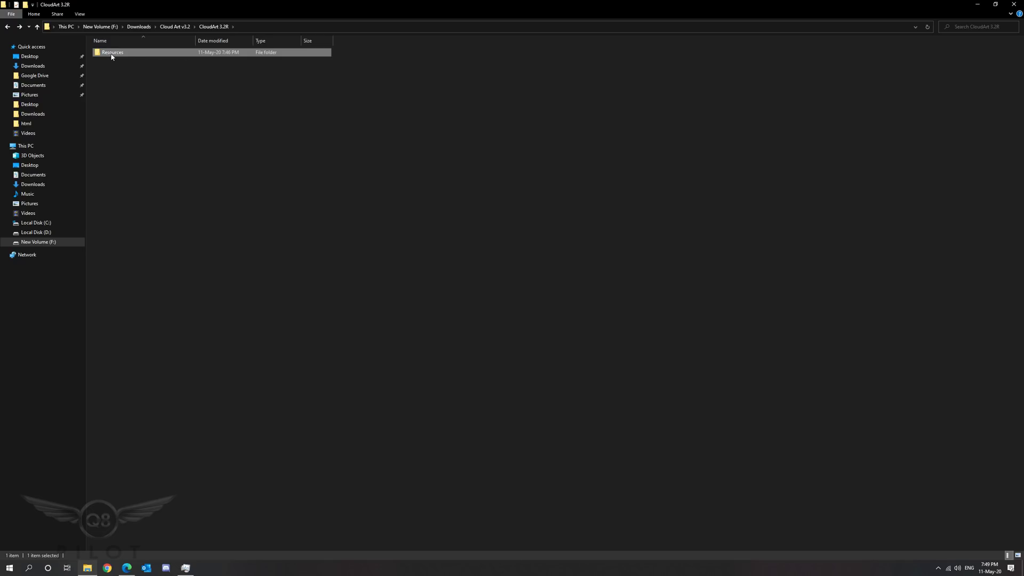
- Cut the CloudArt Resources folder and go to X-Plane 11 on Local Disk (D:)
right_click(111, 54)
left_click(139, 207)
left_click(68, 232)
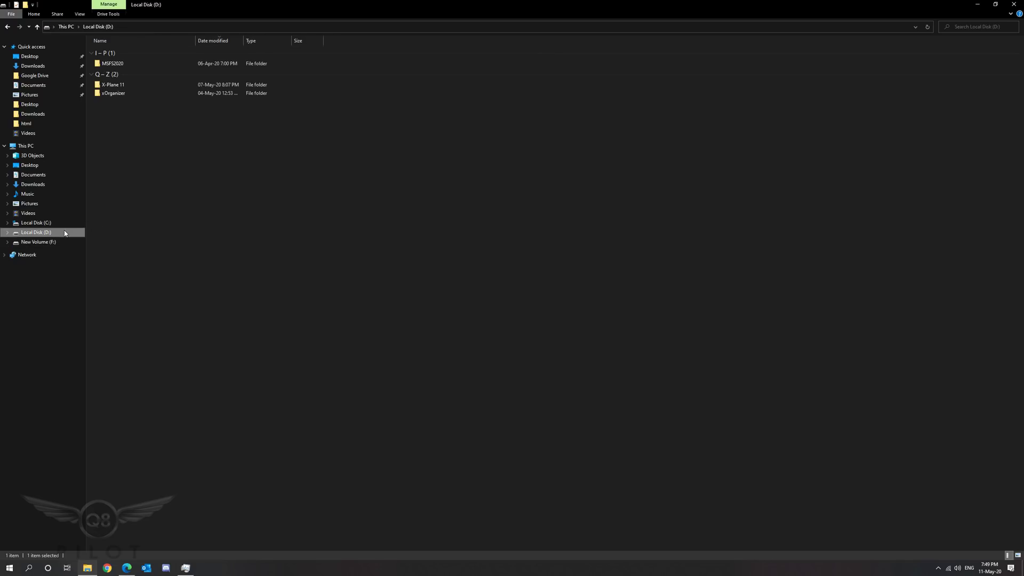
double_click(112, 84)
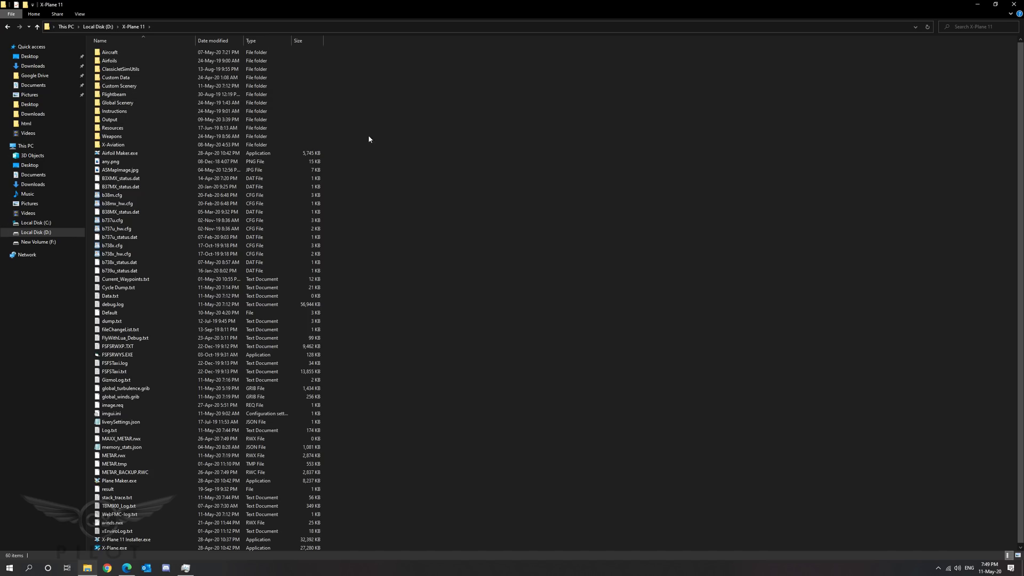
- Paste the Resources folder into X-Plane 11, replacing the 14 same-named files
right_click(388, 141)
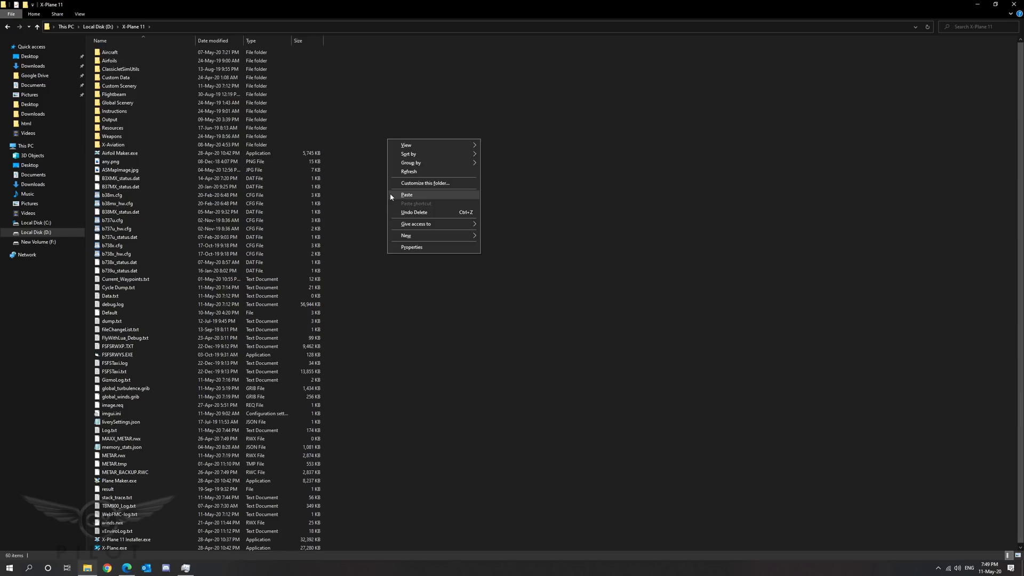
left_click(406, 195)
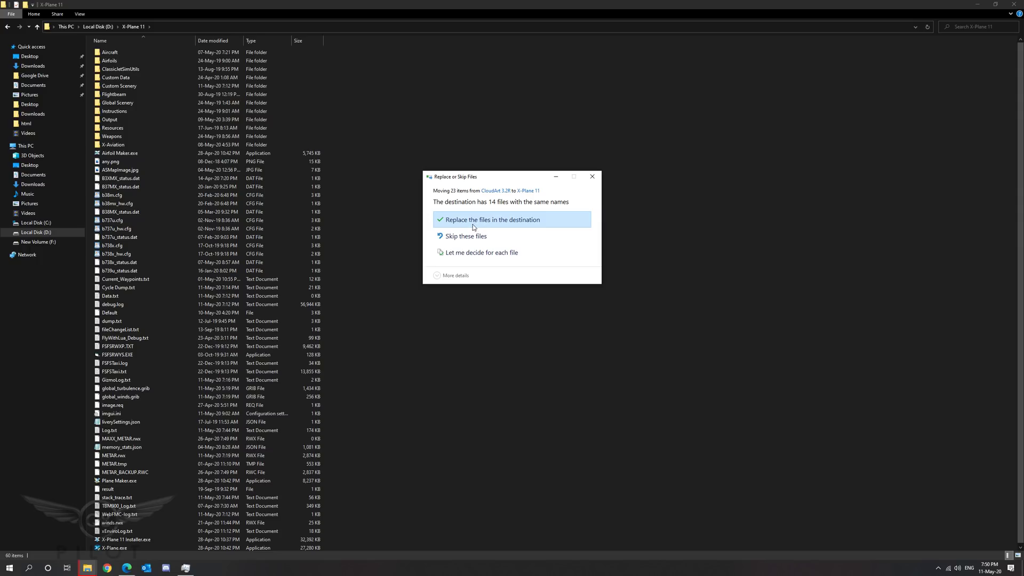
left_click(482, 214)
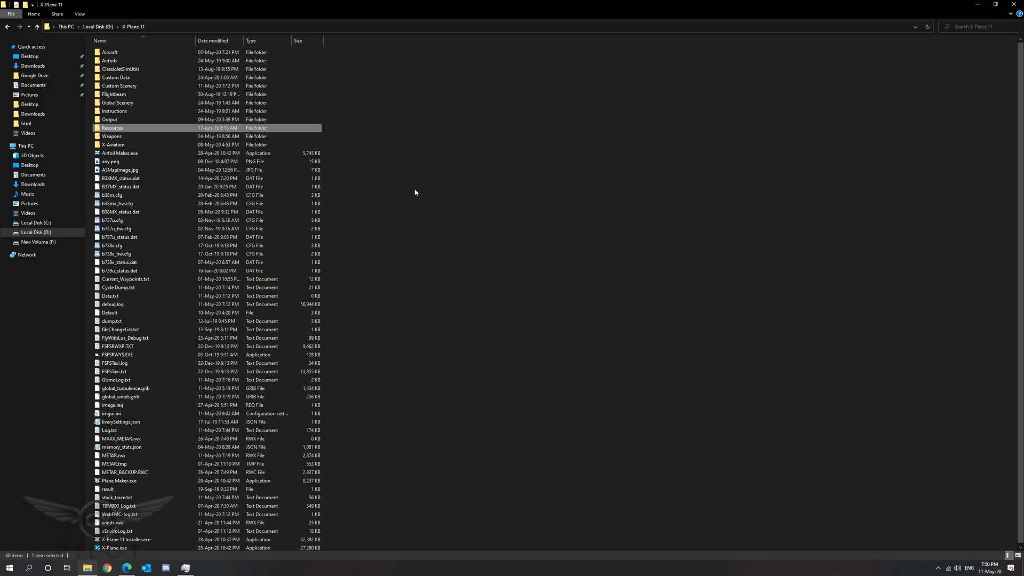
- Browse to Resources\plugins\FlyWithLua\Scripts to confirm CloudArt.lua and X-Visibility.lua are there
double_click(111, 128)
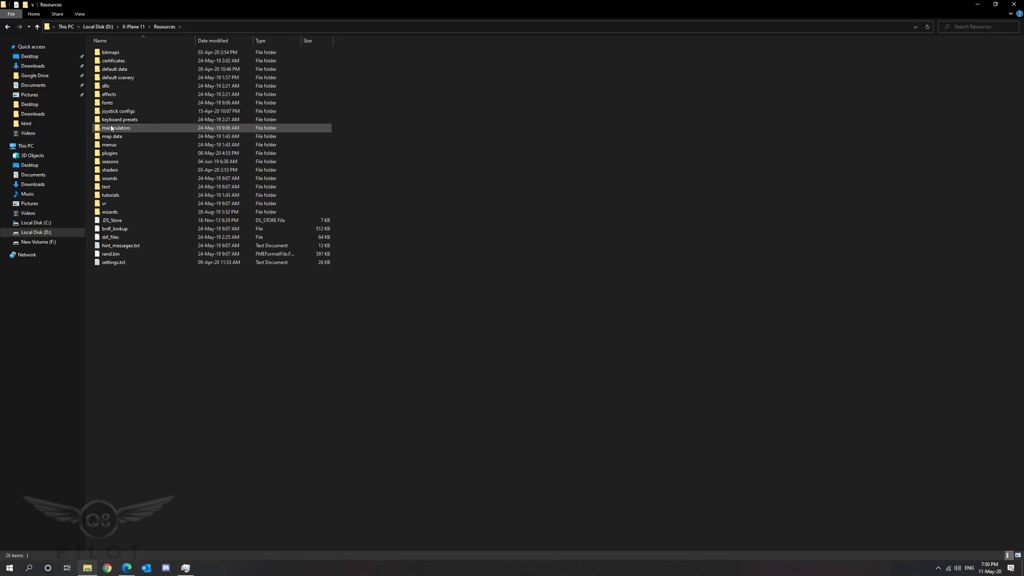
double_click(110, 153)
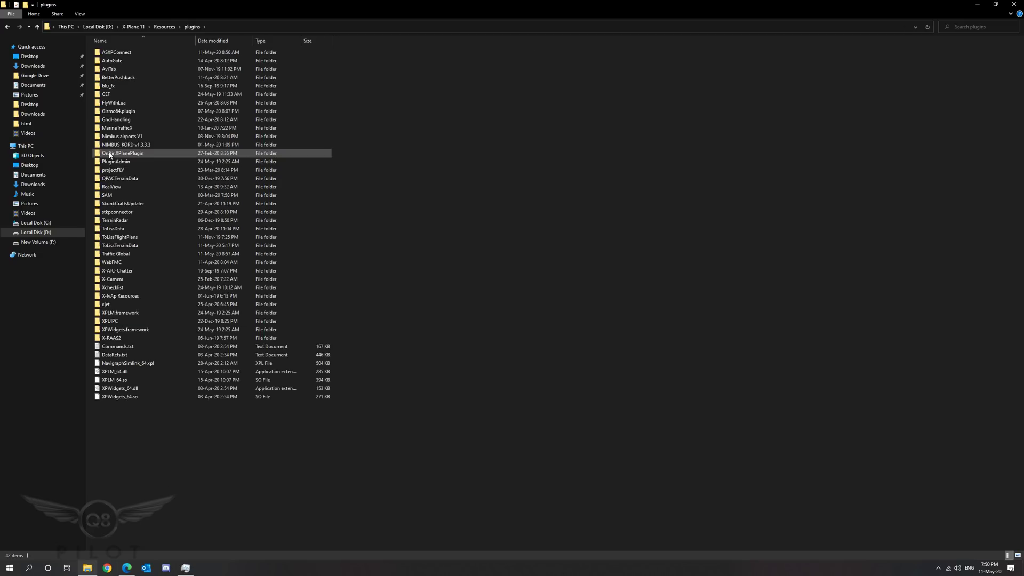
double_click(102, 103)
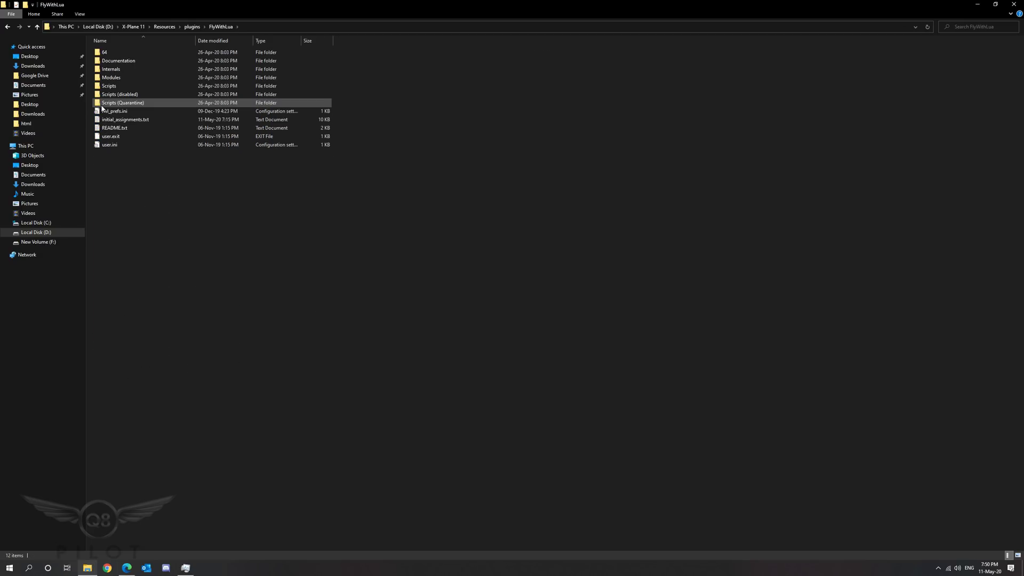
double_click(101, 86)
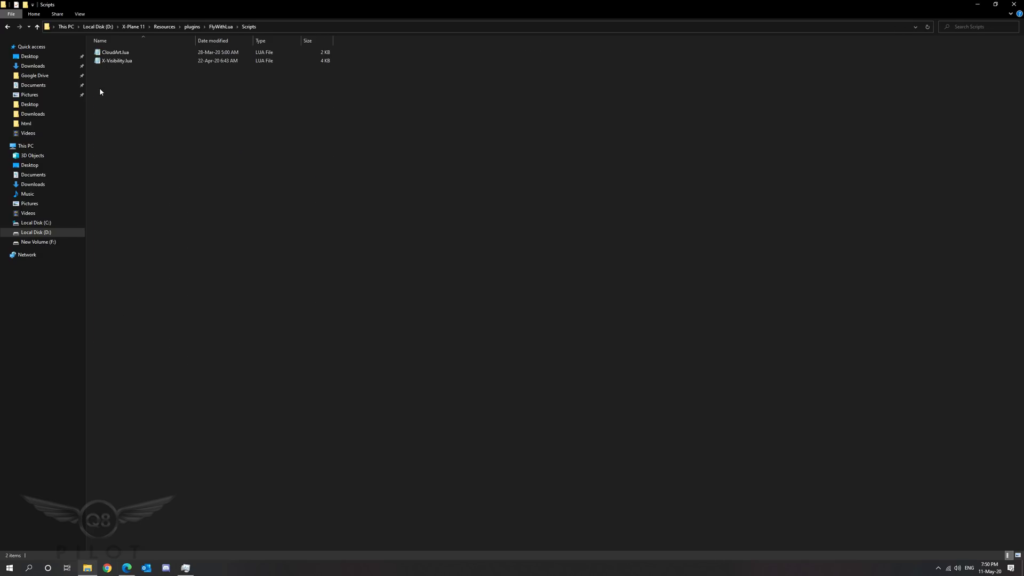